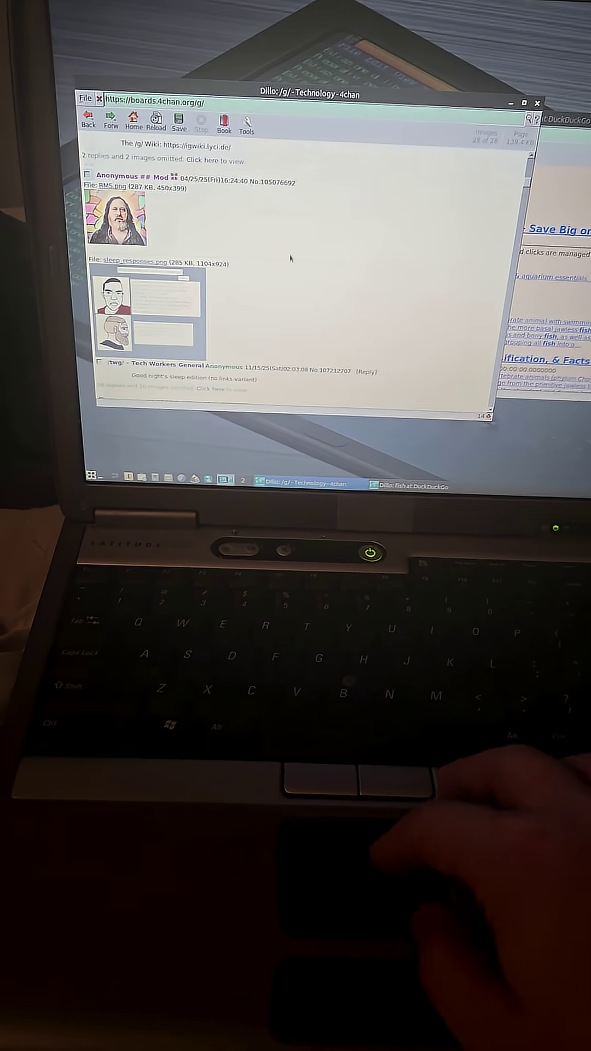
scroll(277, 256, "down", 10)
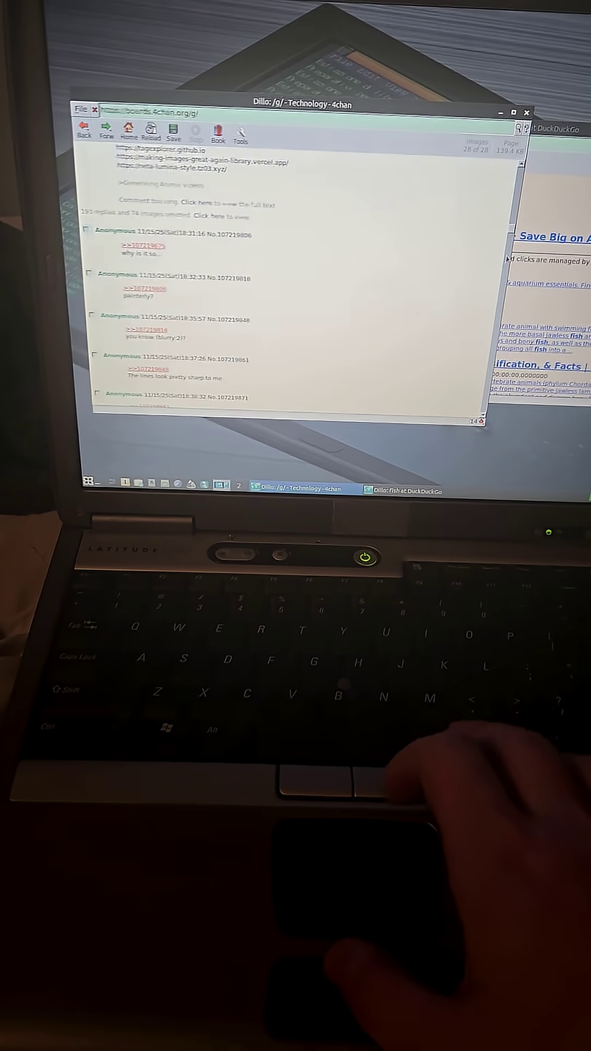
scroll(507, 259, "down", 10)
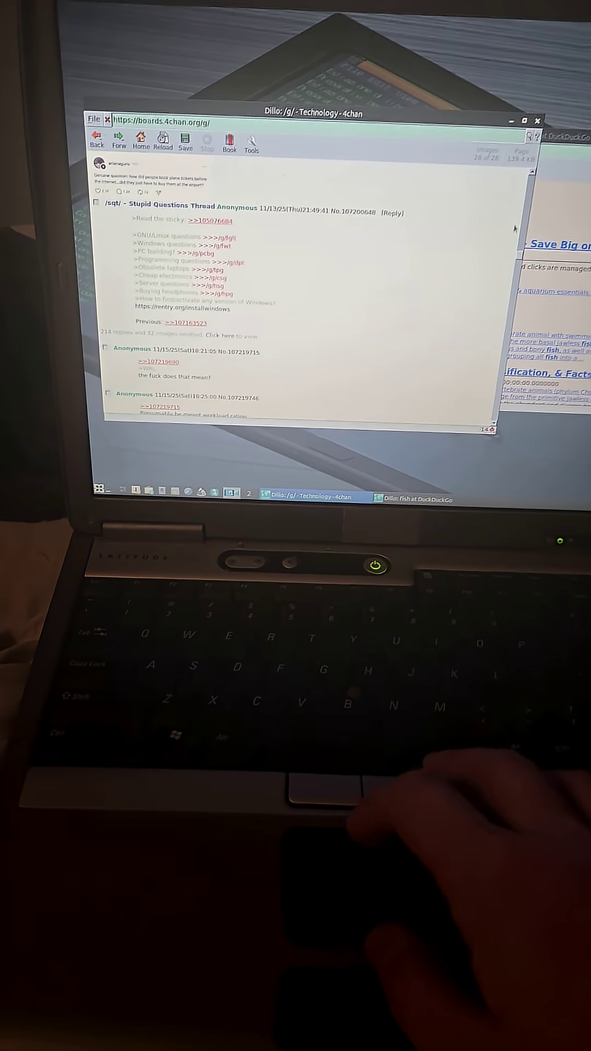
Step: Raise the 'Dillo: fish at DuckDuckGo' results window over the /g/ board
left_click(568, 205)
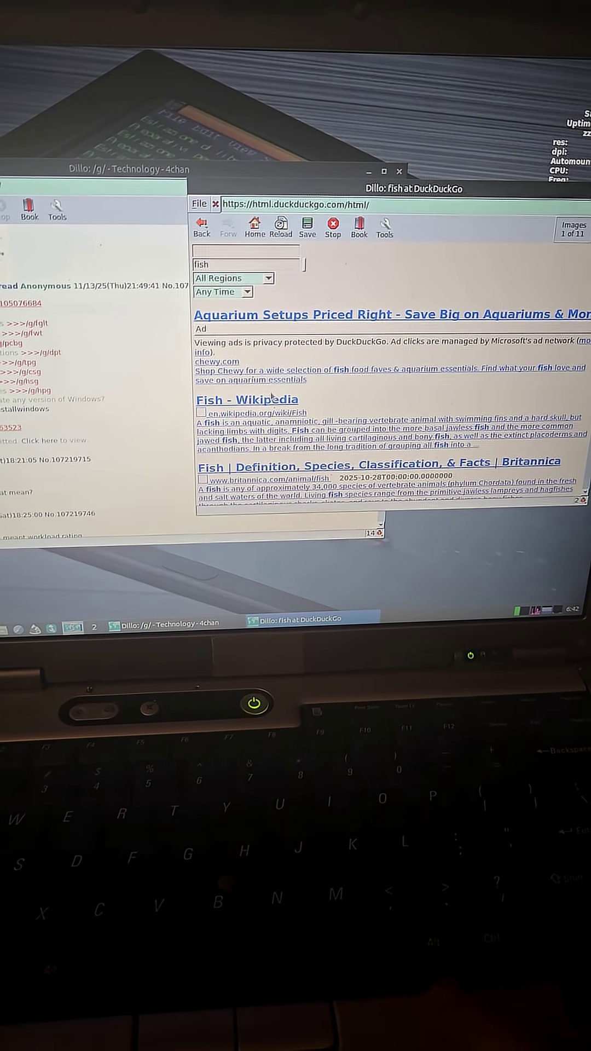
Step: Follow the 'Fish - Wikipedia' result to load the Fish article
left_click(235, 423)
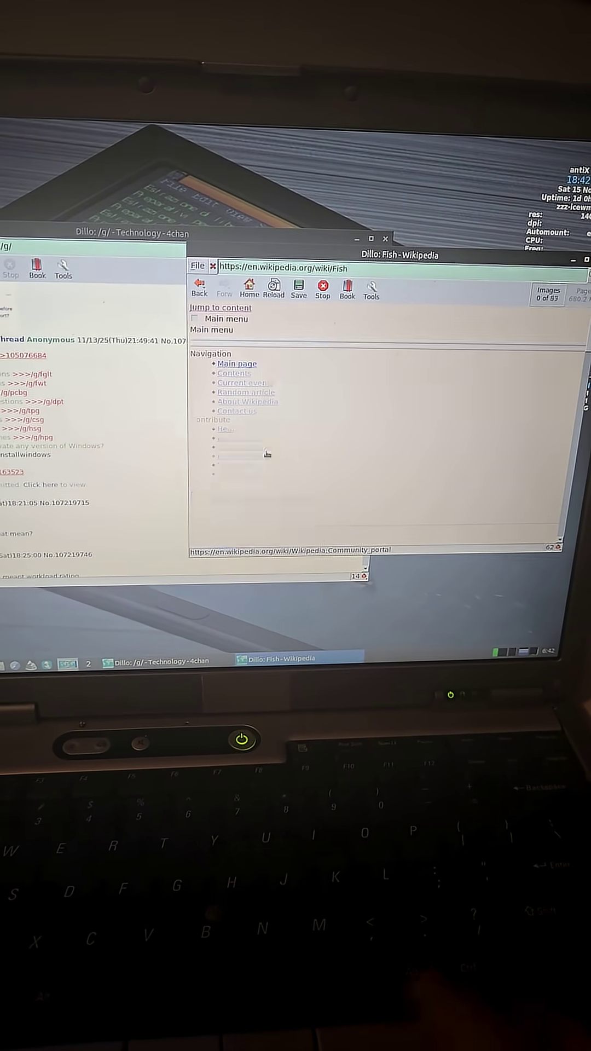